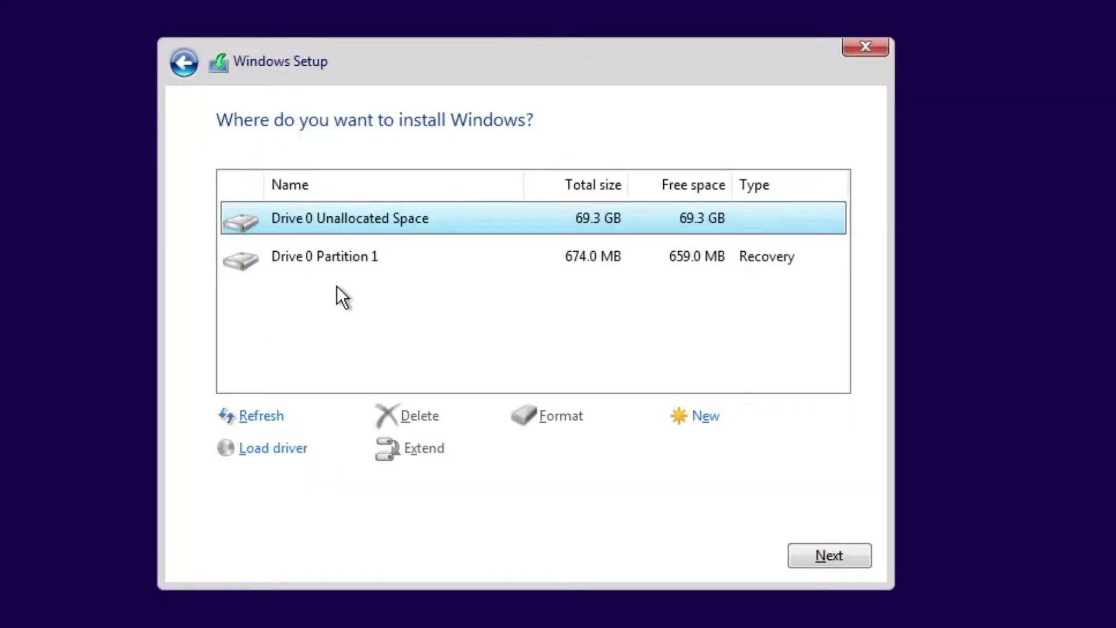
pyautogui.click(325, 257)
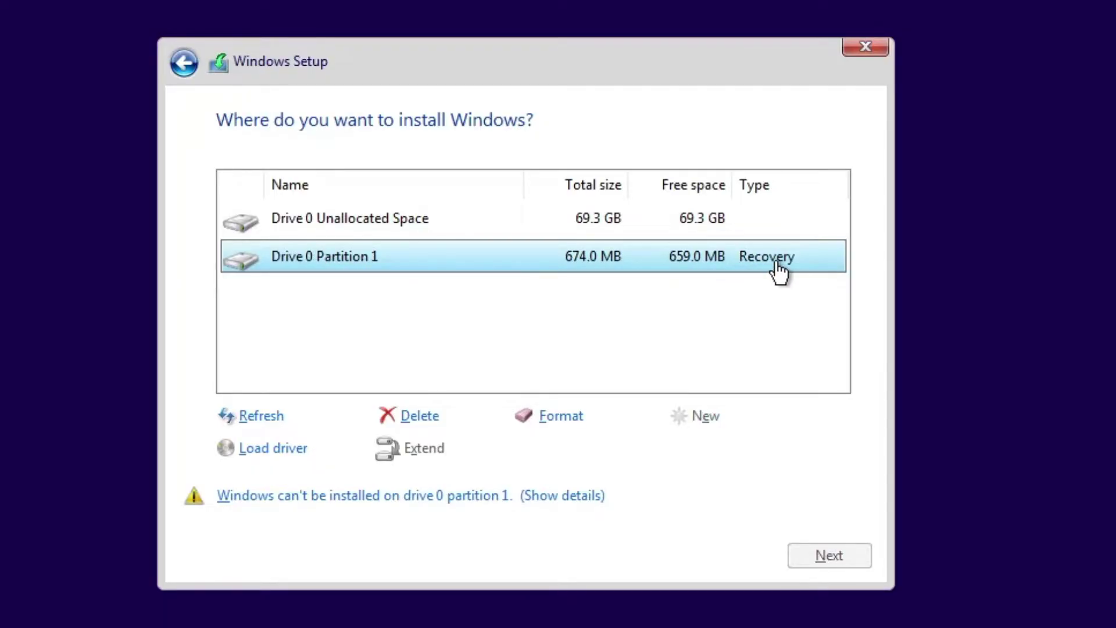
pyautogui.click(349, 220)
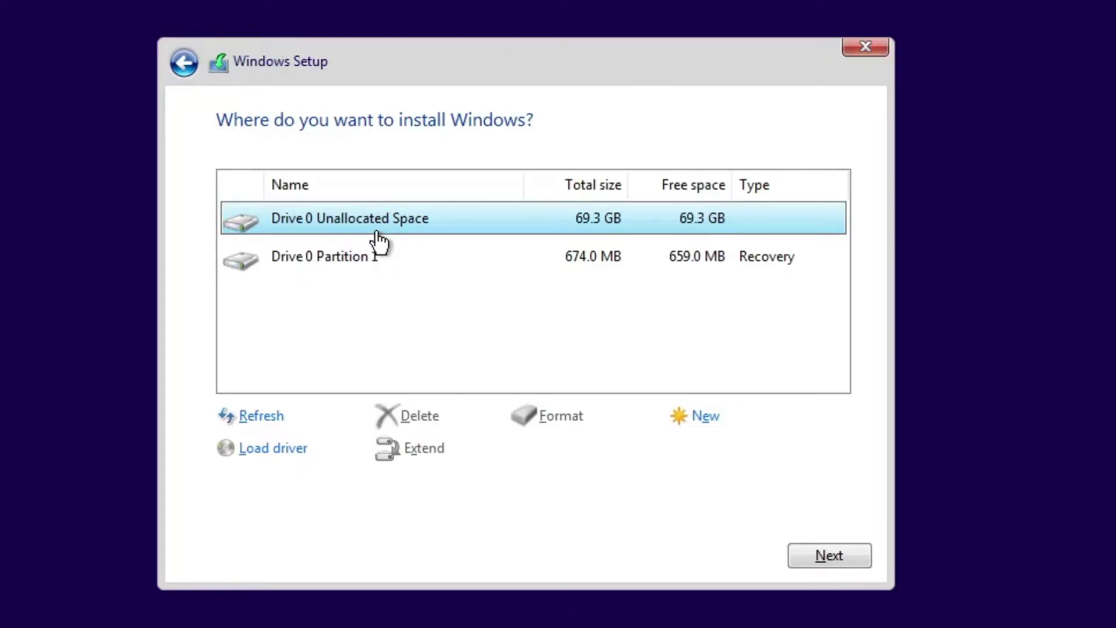
pyautogui.click(362, 262)
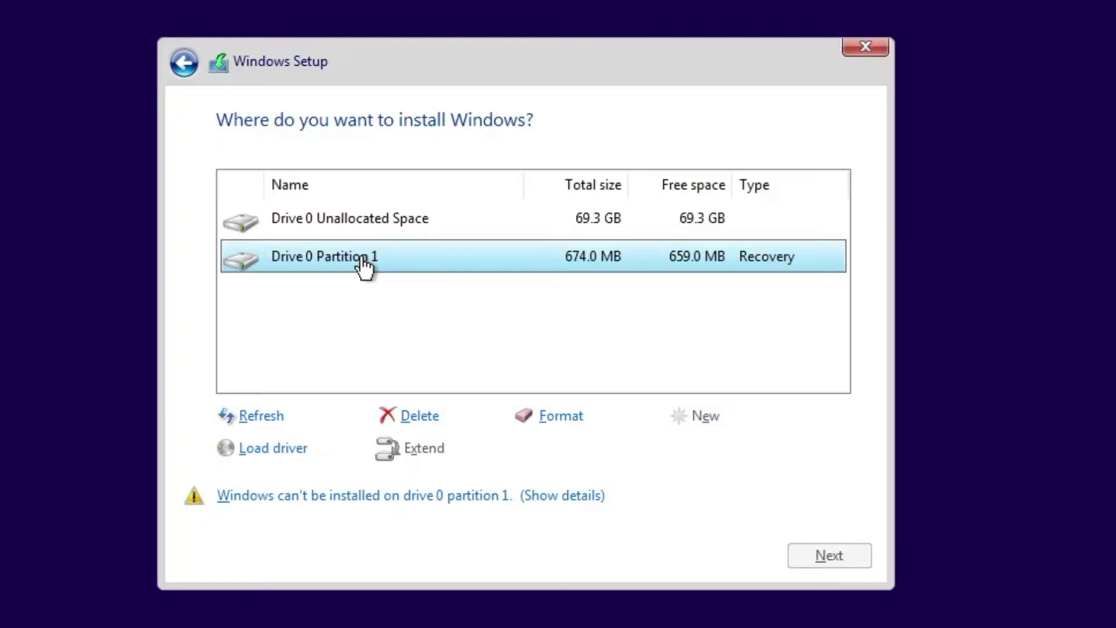
pyautogui.click(420, 416)
# Confirm deleting Drive 0 Partition 1, the recovery partition.
pyautogui.click(676, 445)
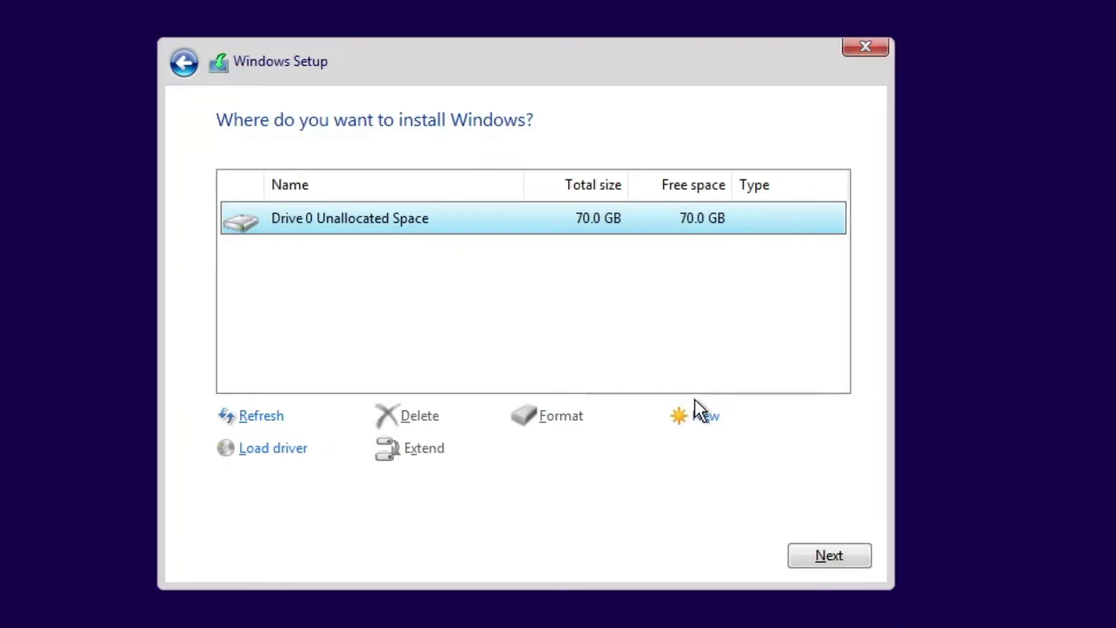
# Create a 21000 MB primary partition and accept the extra System and MSR partitions.
pyautogui.click(707, 417)
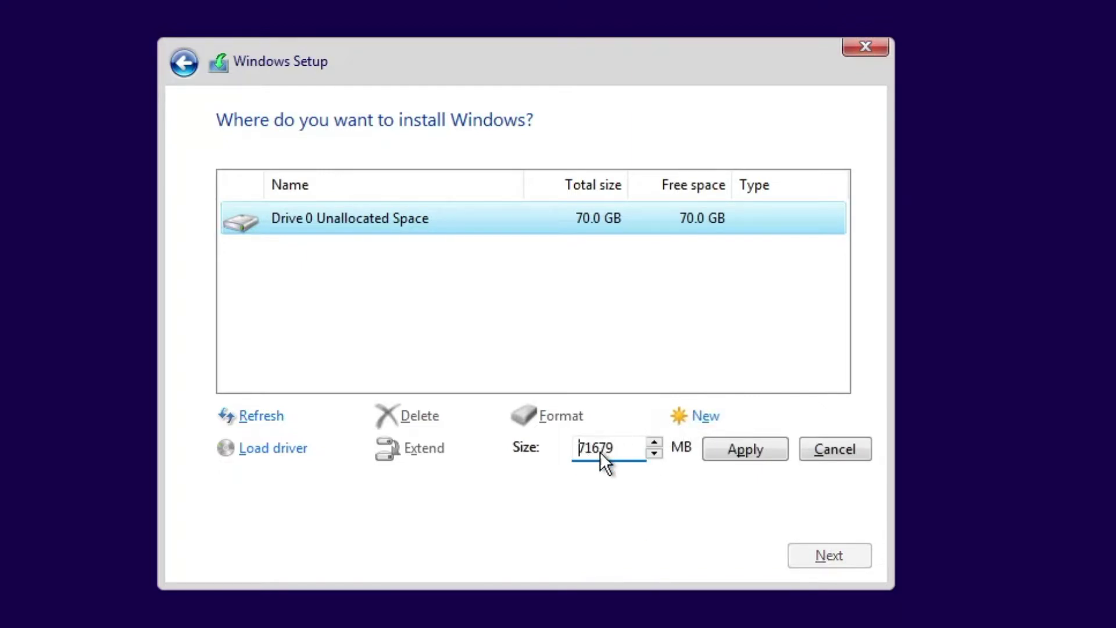
pyautogui.click(621, 447)
pyautogui.write('21000')
pyautogui.click(744, 448)
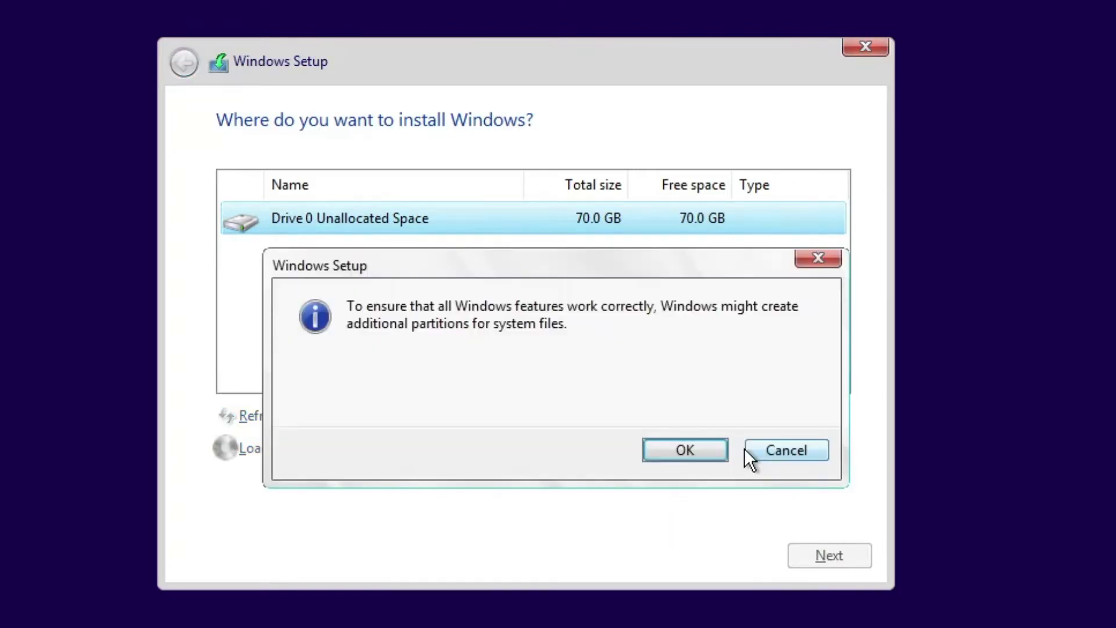
pyautogui.click(689, 452)
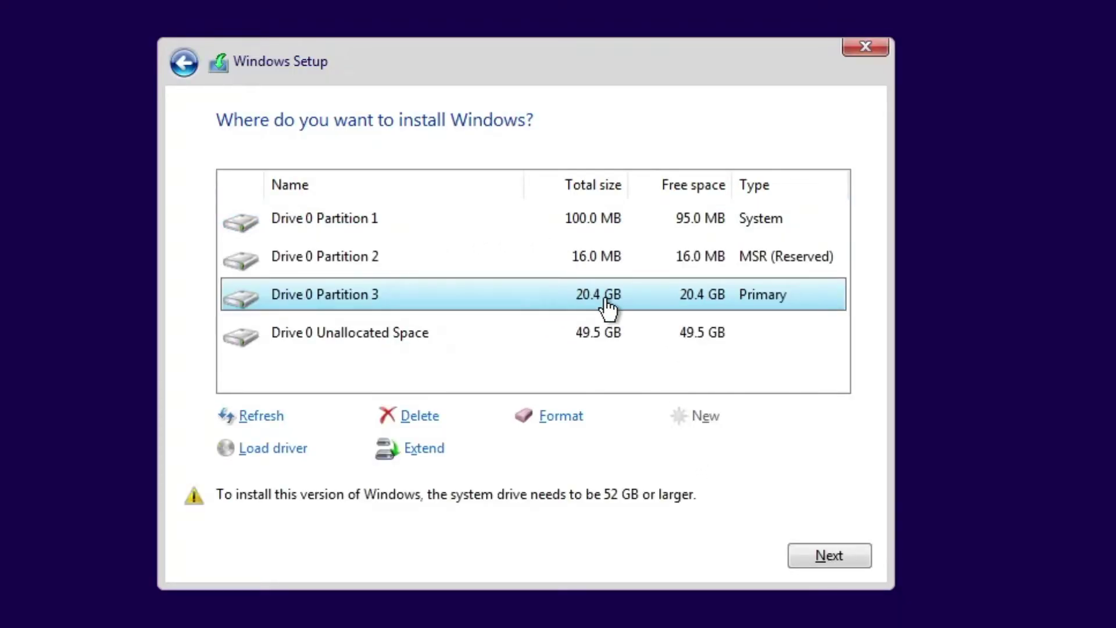
# Create a primary partition from the remaining 49.5 GB unallocated space at default size.
pyautogui.click(371, 345)
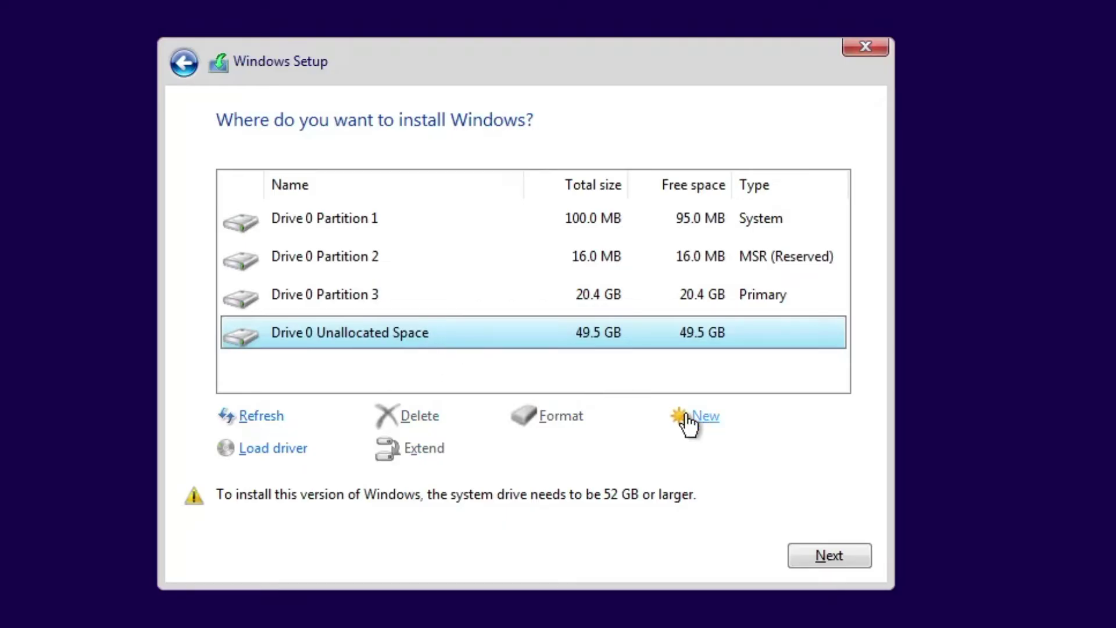
pyautogui.click(705, 416)
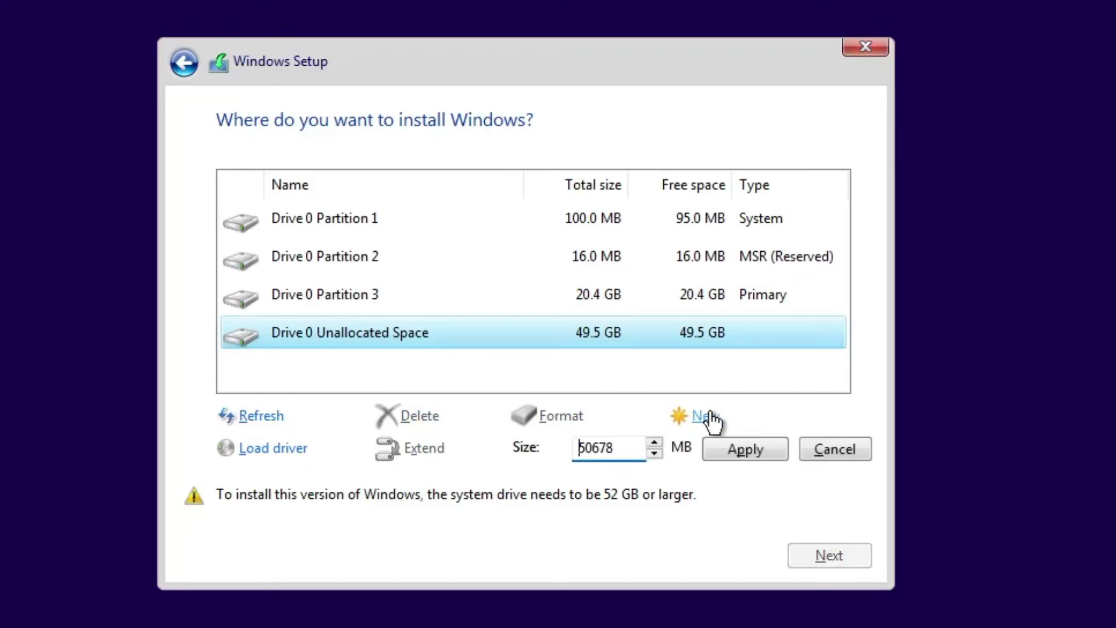
pyautogui.click(745, 450)
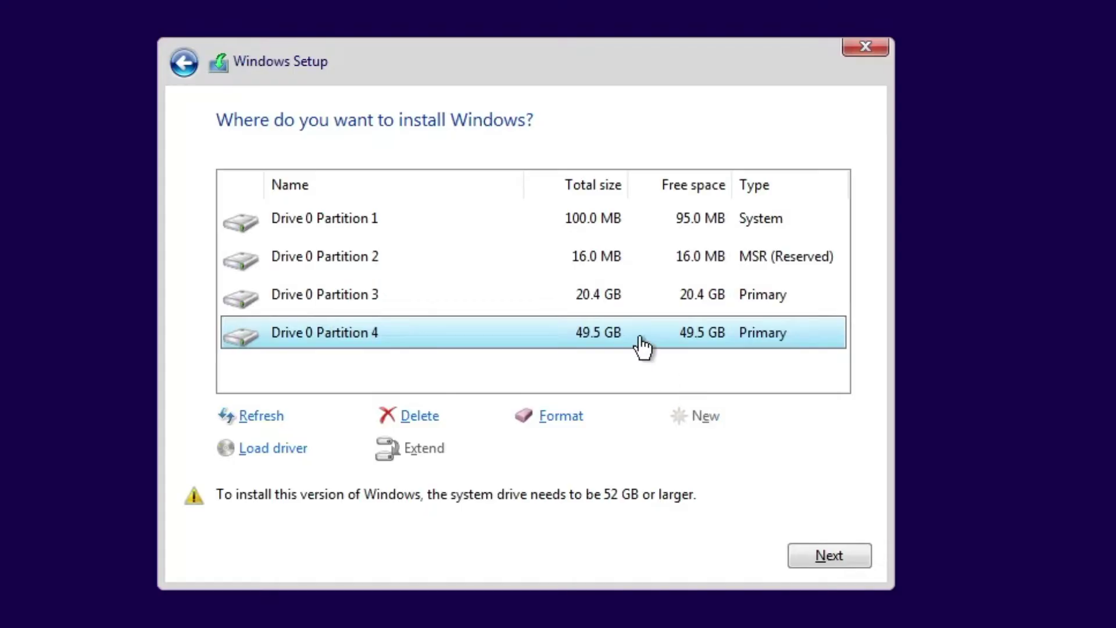
# Select Drive 0 Partition 4 (49.5 GB) as the Windows install location.
pyautogui.click(531, 300)
pyautogui.click(380, 339)
pyautogui.click(380, 299)
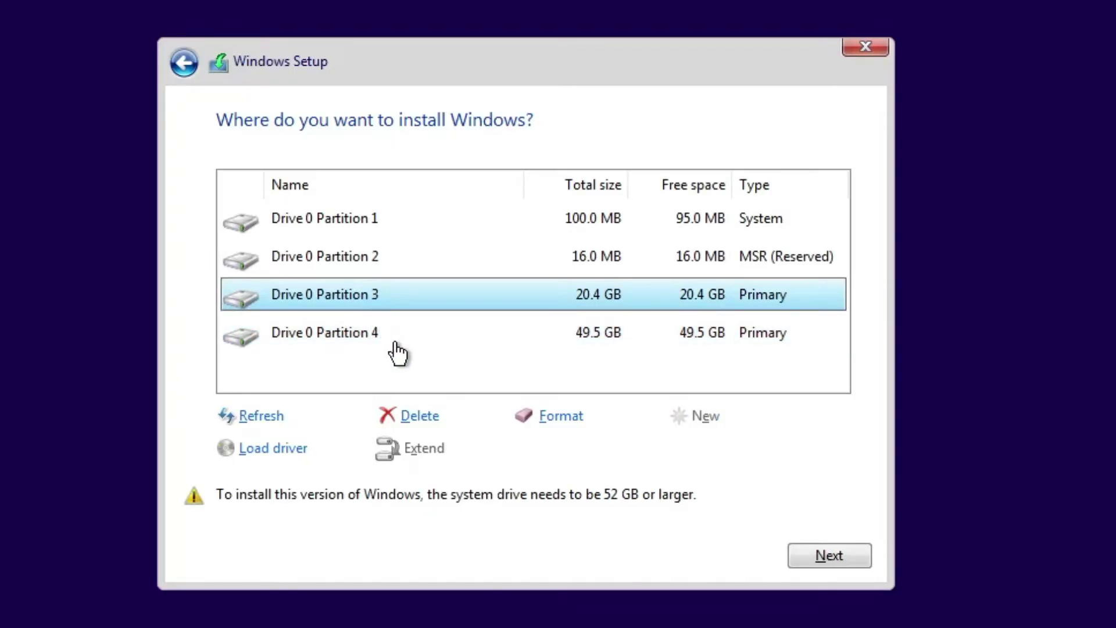
pyautogui.click(397, 340)
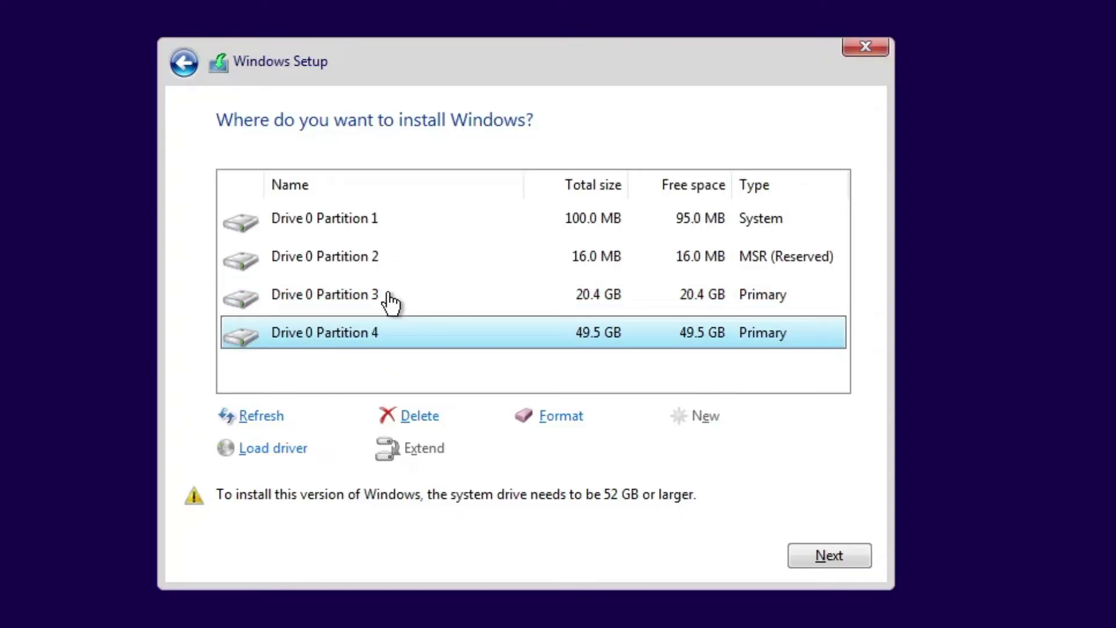
pyautogui.click(385, 301)
pyautogui.click(372, 340)
# Begin installing Windows on Drive 0 Partition 4.
pyautogui.click(829, 555)
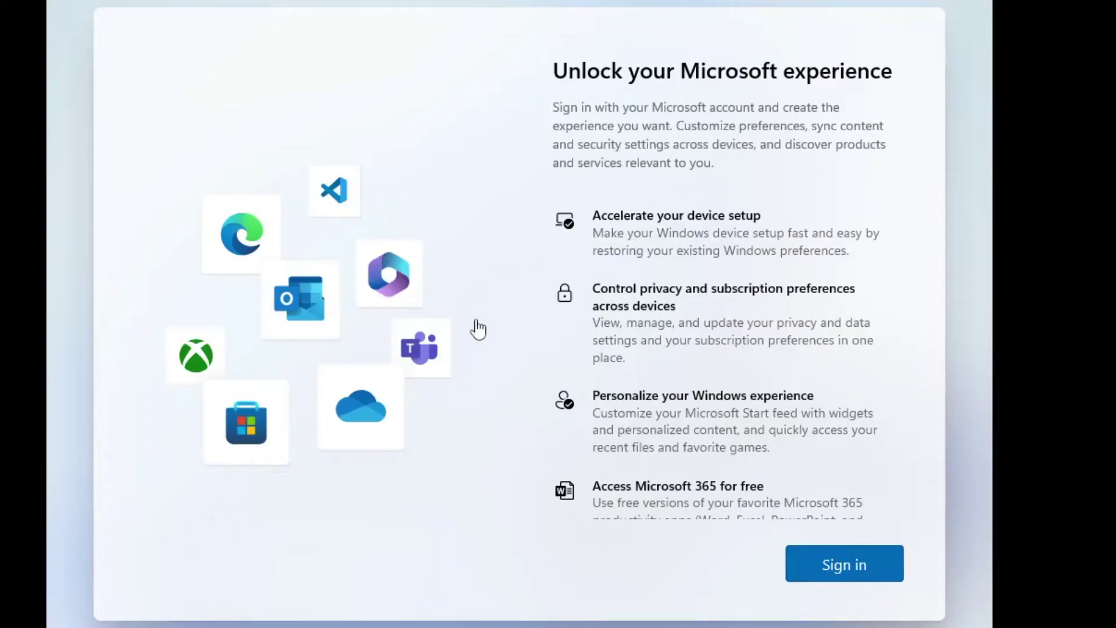
pyautogui.scroll(-1, 816, 352)
# Start the out-of-box setup from the Microsoft account sign-in screen.
pyautogui.click(838, 563)
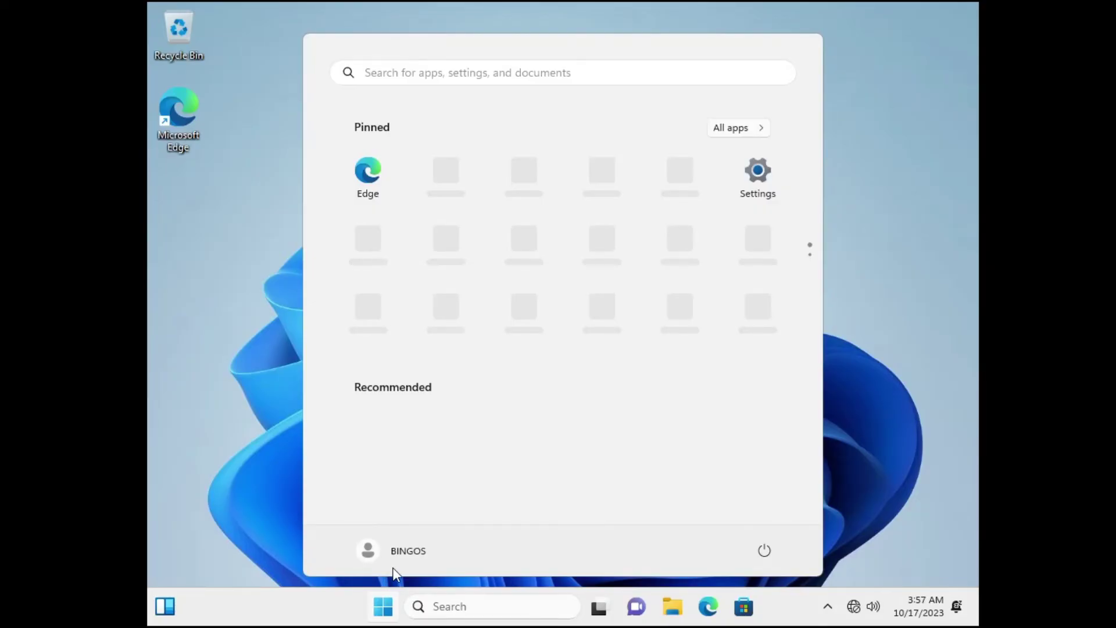
# Close Start and view Local Disk (C:) and the 20.3 GB Local Disk (G:) under This PC.
pyautogui.click(383, 606)
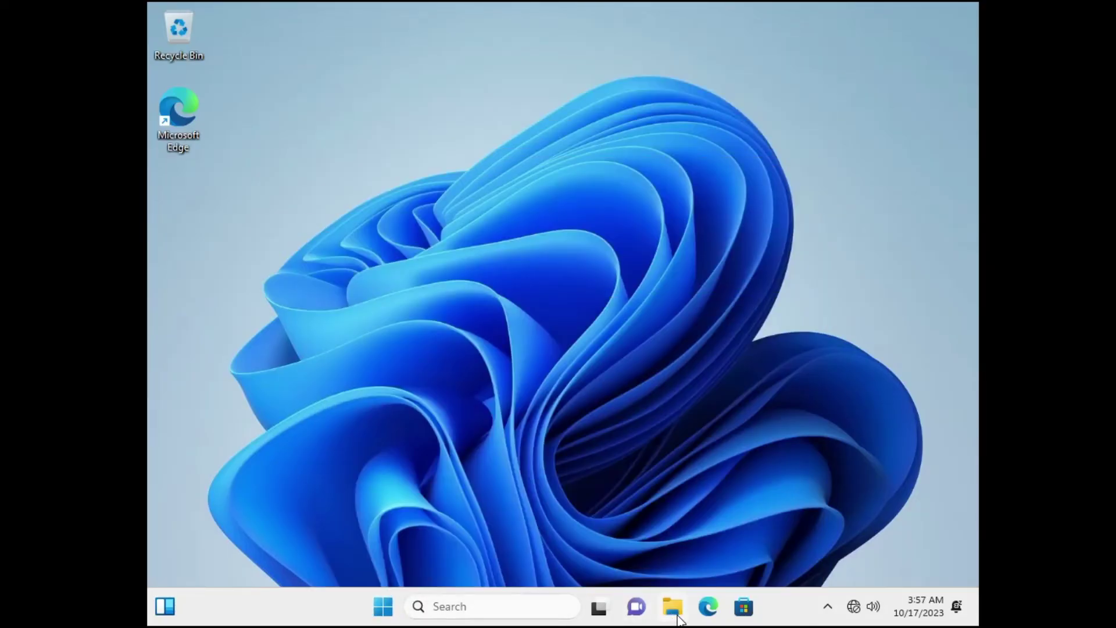
pyautogui.click(672, 607)
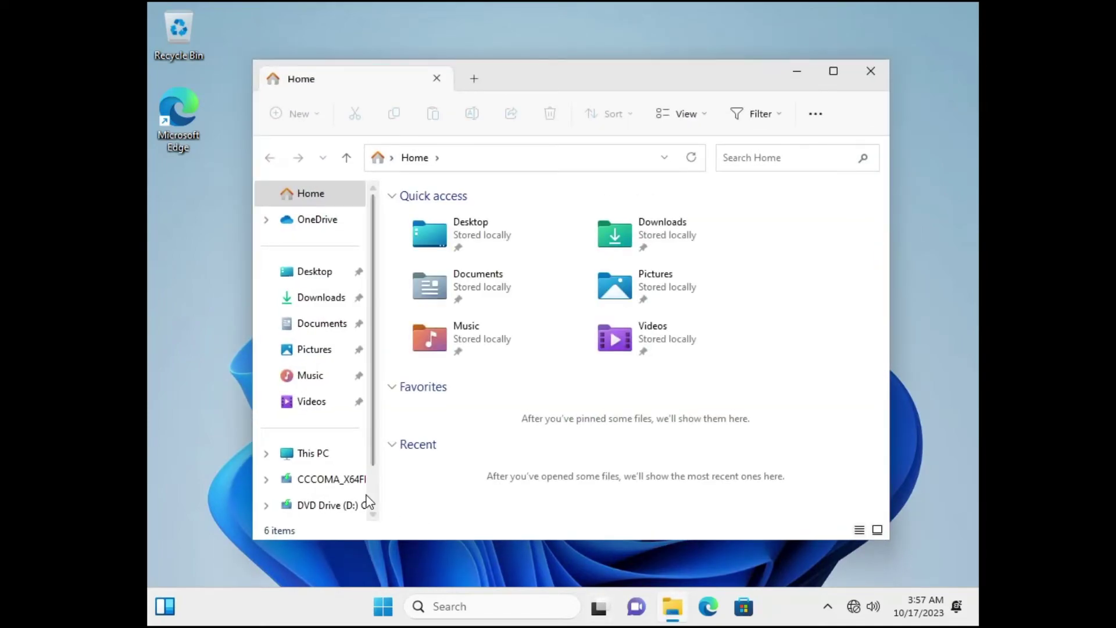
pyautogui.click(313, 452)
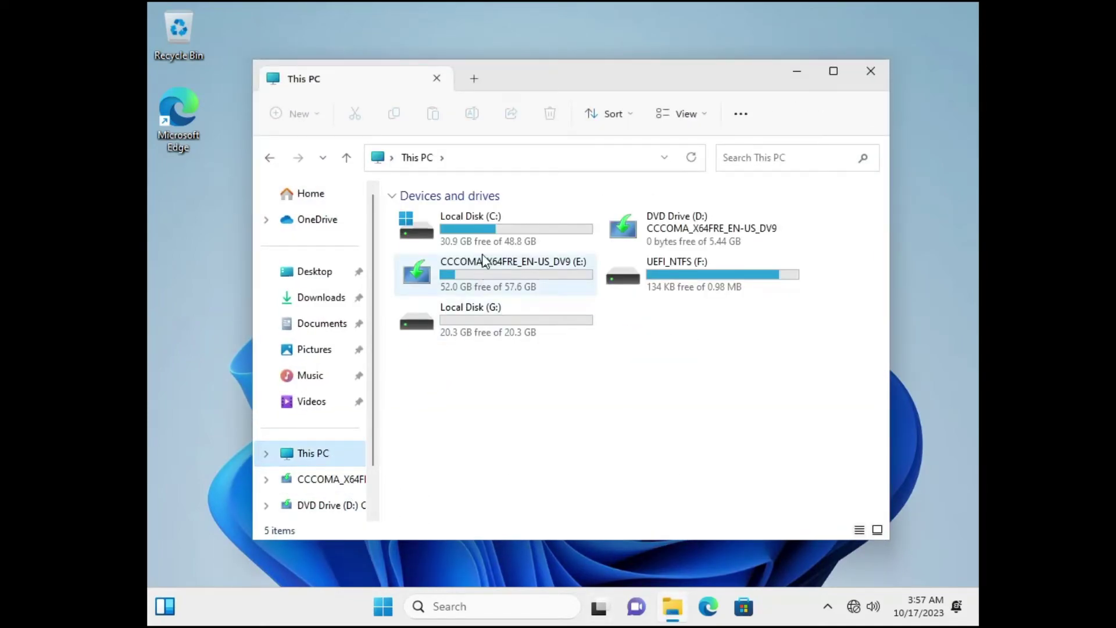
pyautogui.click(475, 229)
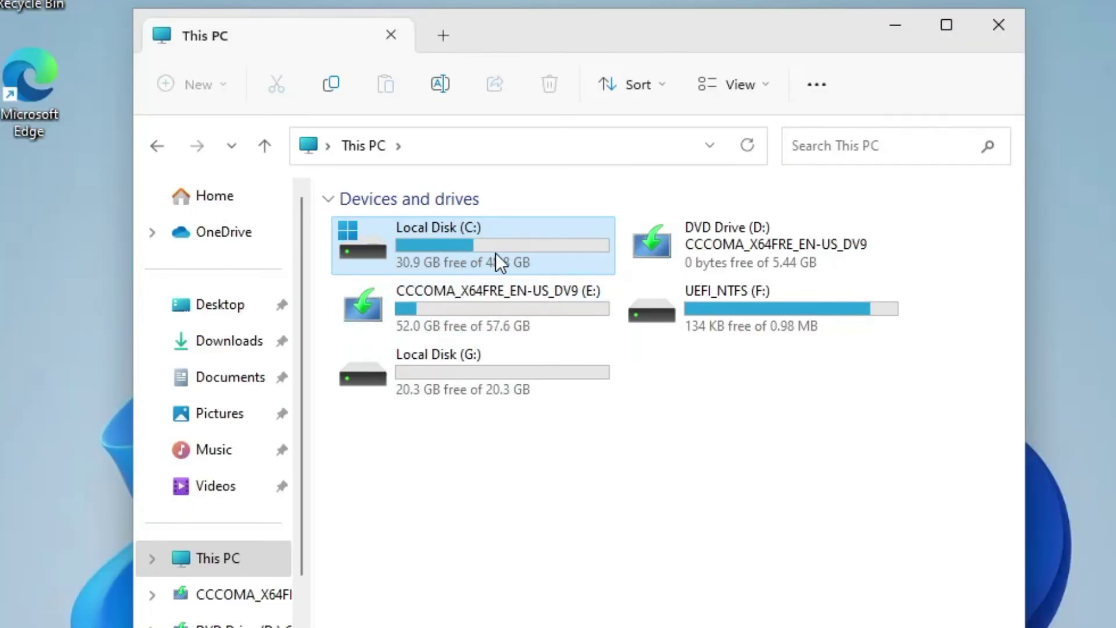
pyautogui.click(432, 395)
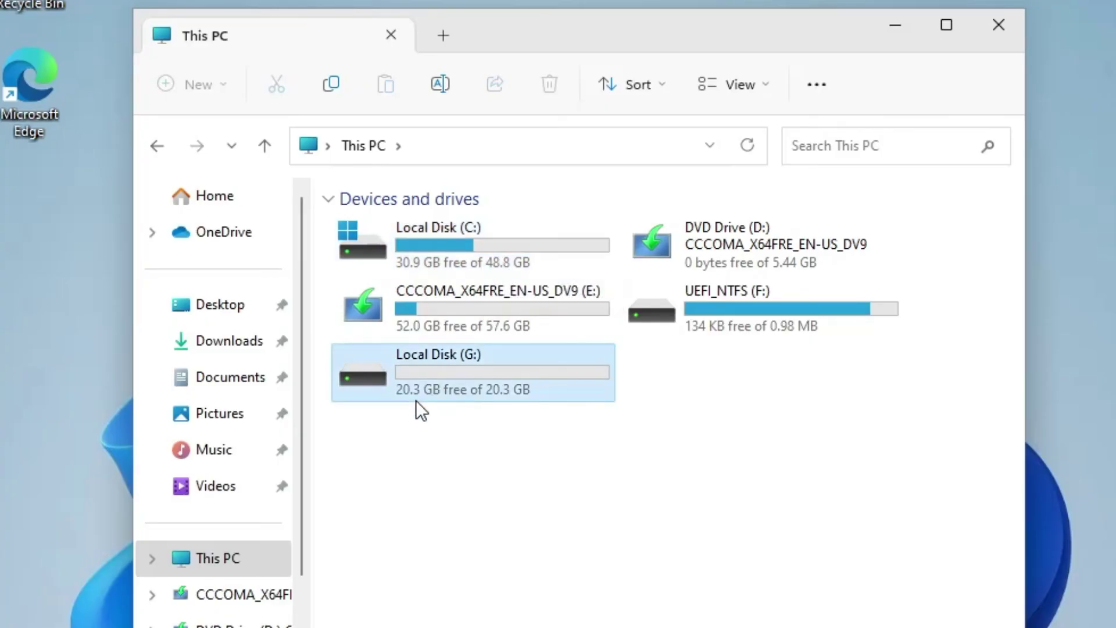